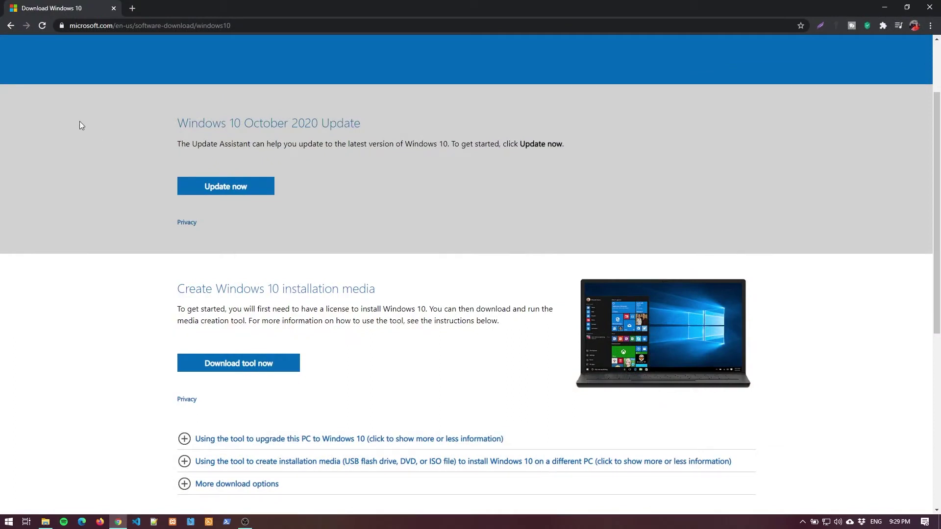
# Search Google for "download windows 10" in a new browser tab.
pyautogui.click(188, 26)
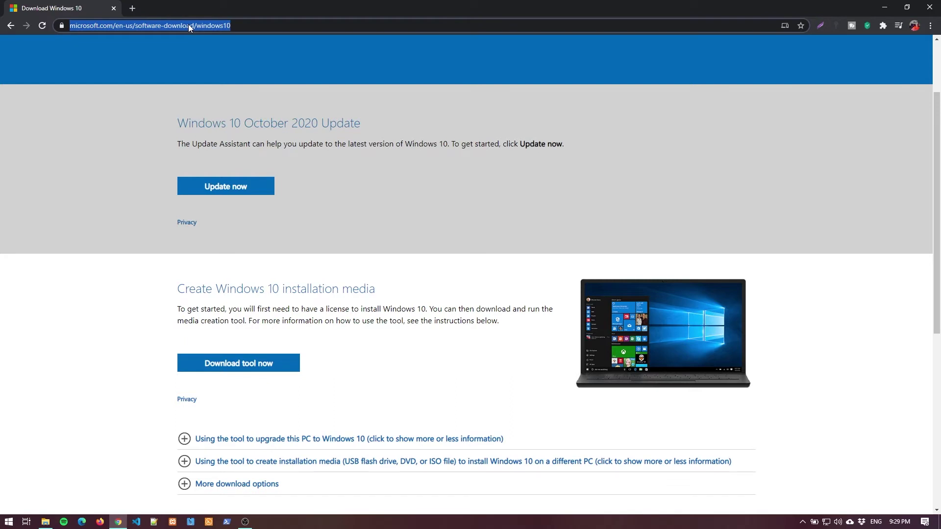
pyautogui.click(131, 10)
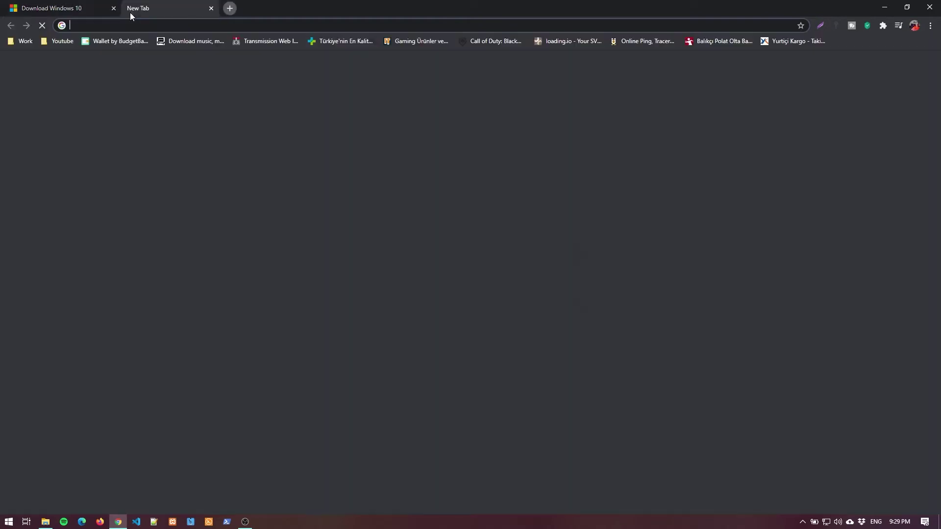
pyautogui.write('google')
pyautogui.press('Return')
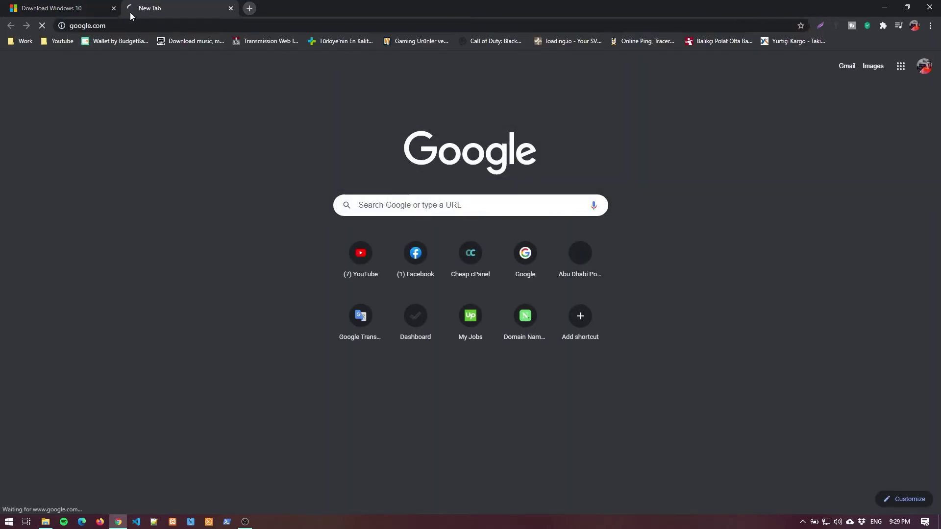
pyautogui.write('d')
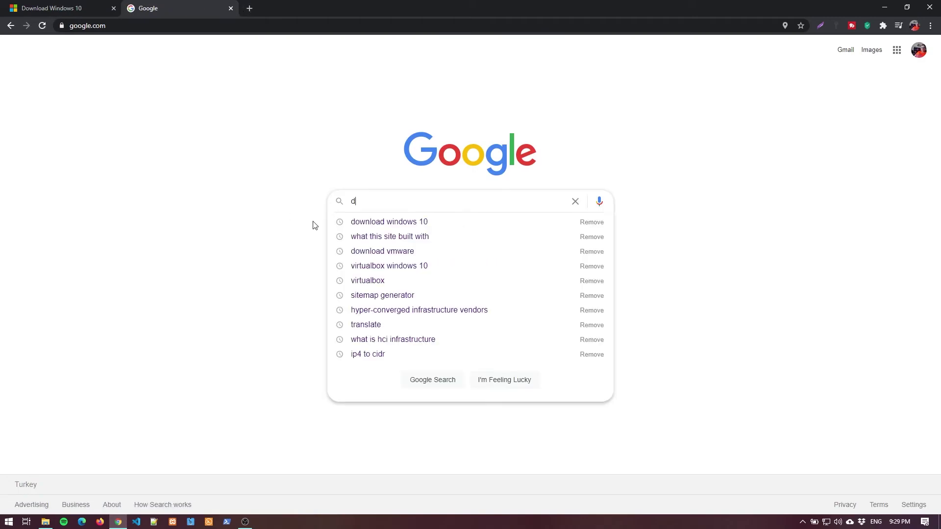
pyautogui.write('ownload windows 10')
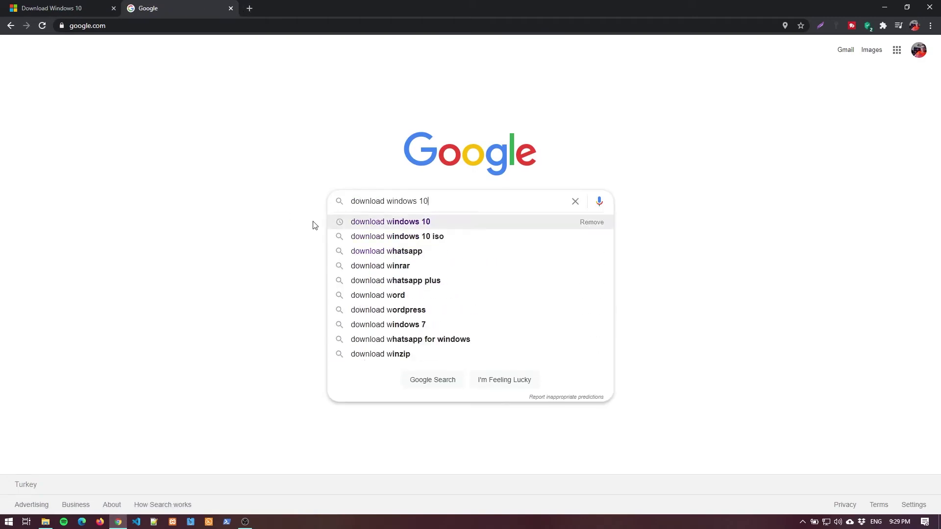
pyautogui.press('Return')
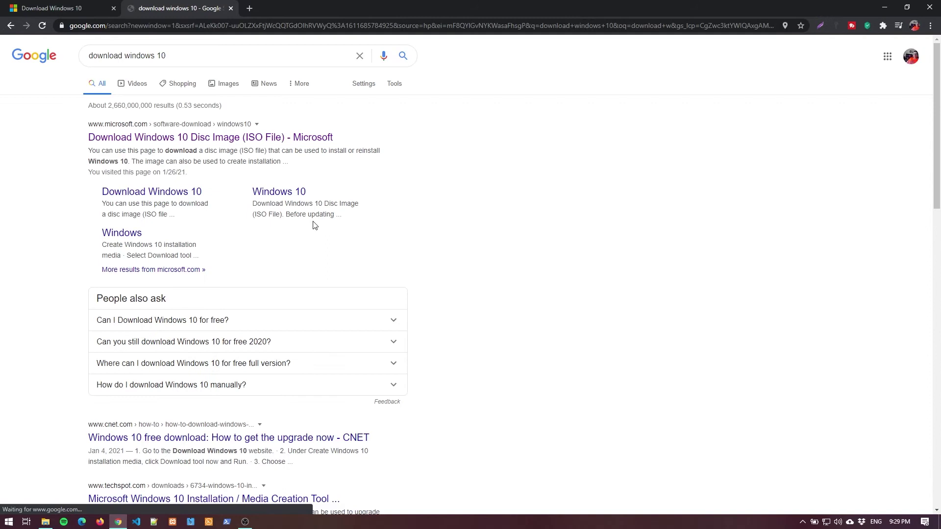
# Open Microsoft's Windows 10 download page from the search results, and close both that tab and the search tab.
pyautogui.click(206, 139)
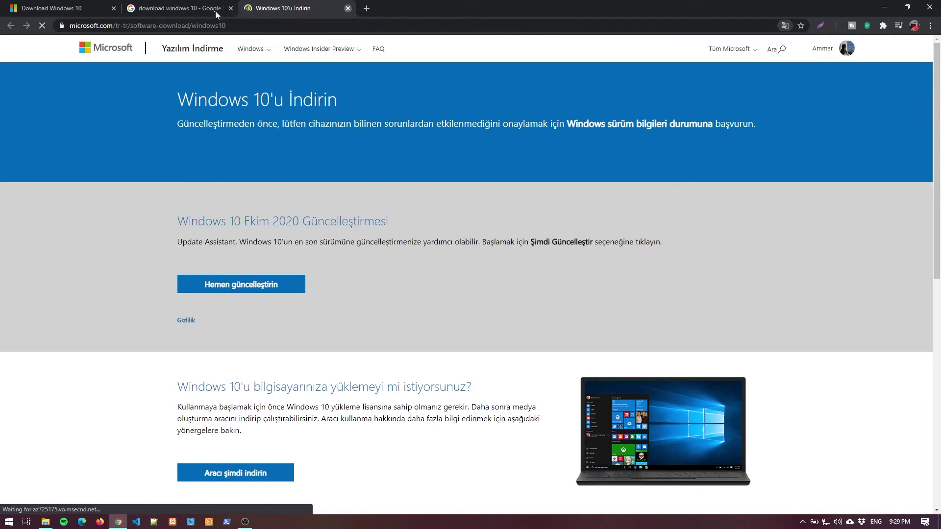
pyautogui.hotkey('ctrl', 'w')
pyautogui.click(231, 7)
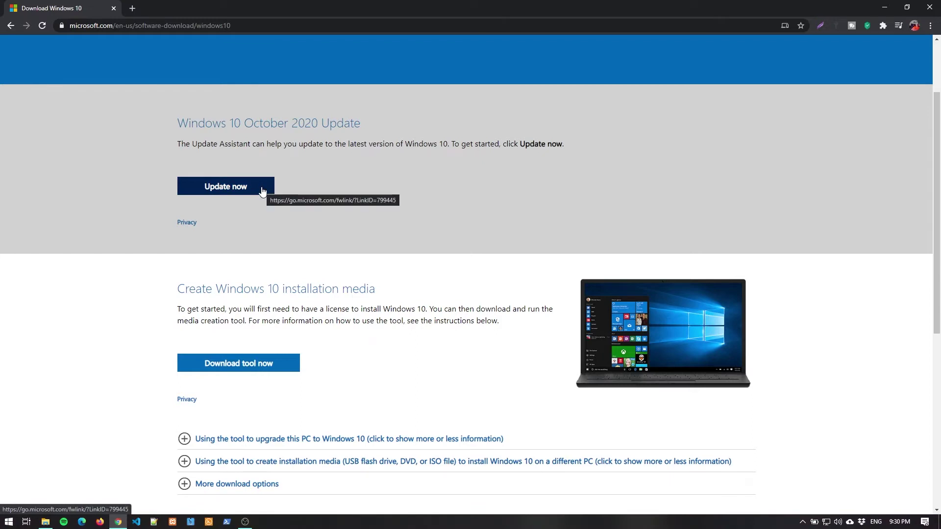
# Download the media creation tool for Windows 10 installation media and run the downloaded file.
pyautogui.scroll(-2, 367, 336)
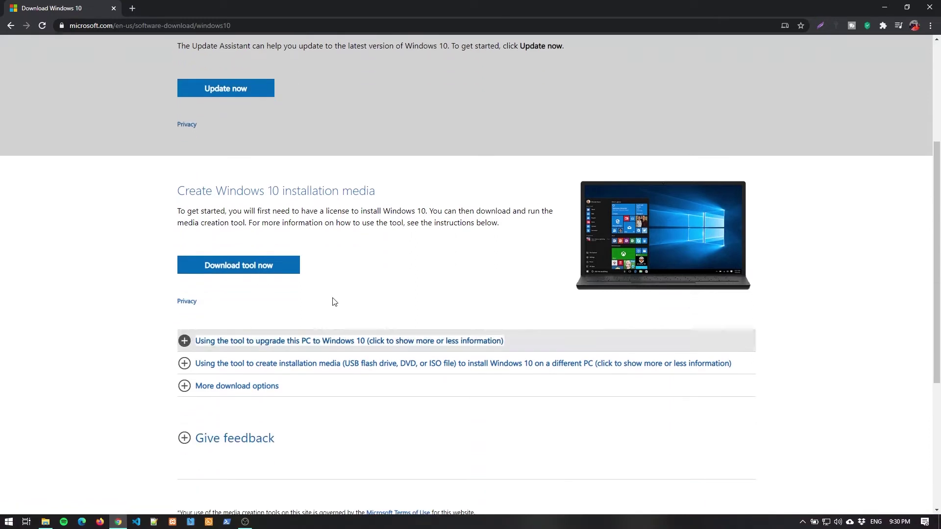
pyautogui.click(247, 270)
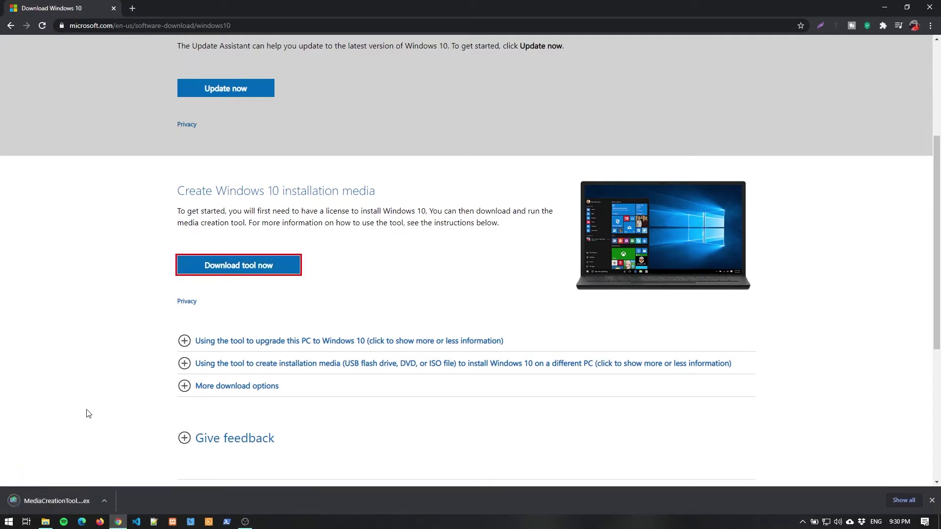
pyautogui.click(40, 499)
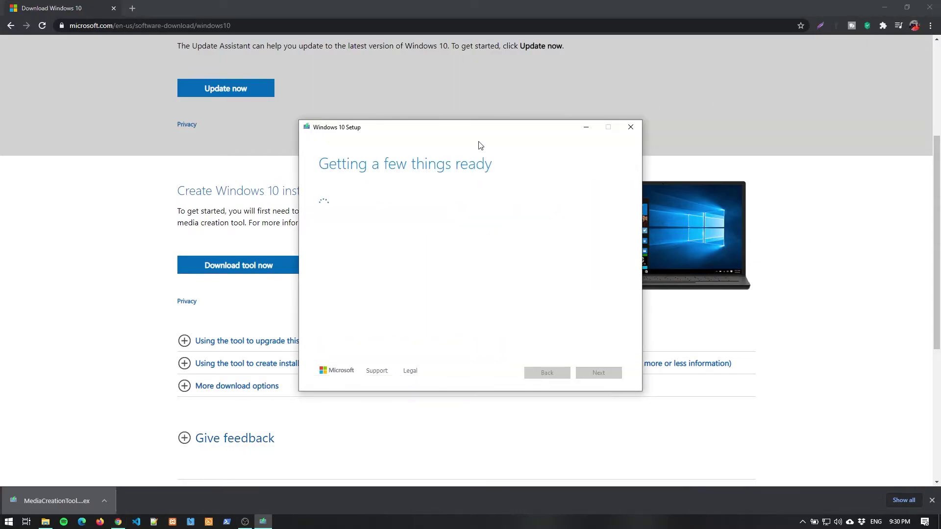
pyautogui.moveTo(455, 149); pyautogui.dragTo(431, 160)
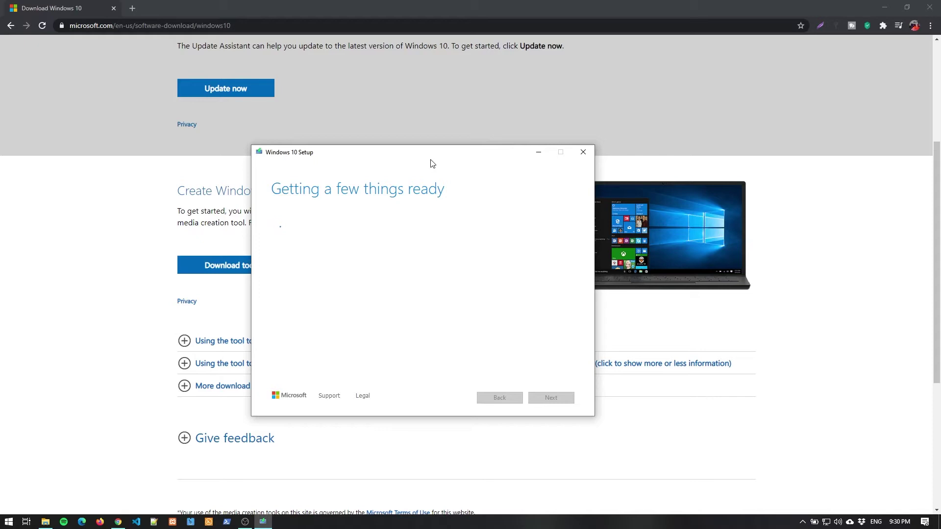
pyautogui.click(571, 312)
pyautogui.moveTo(341, 152); pyautogui.dragTo(335, 163)
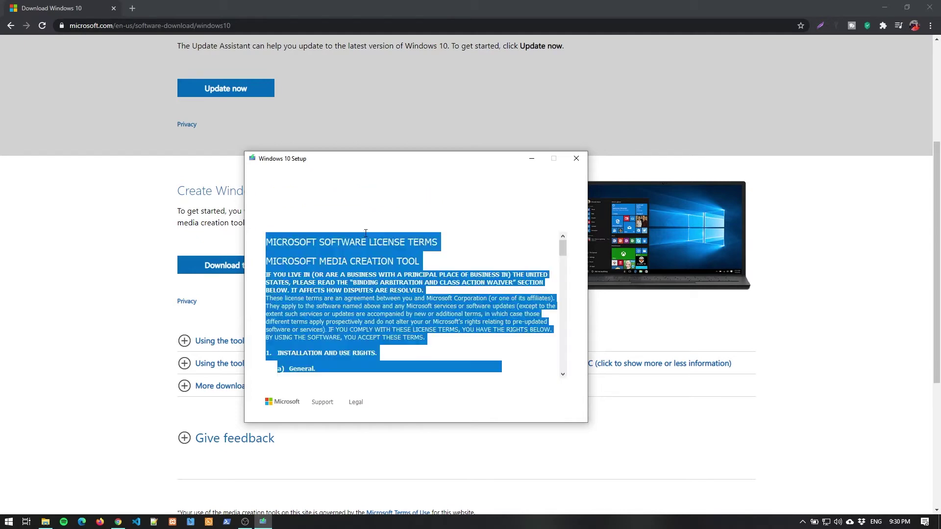
# Read through the Microsoft software license terms and accept them.
pyautogui.scroll(-10, 329, 291)
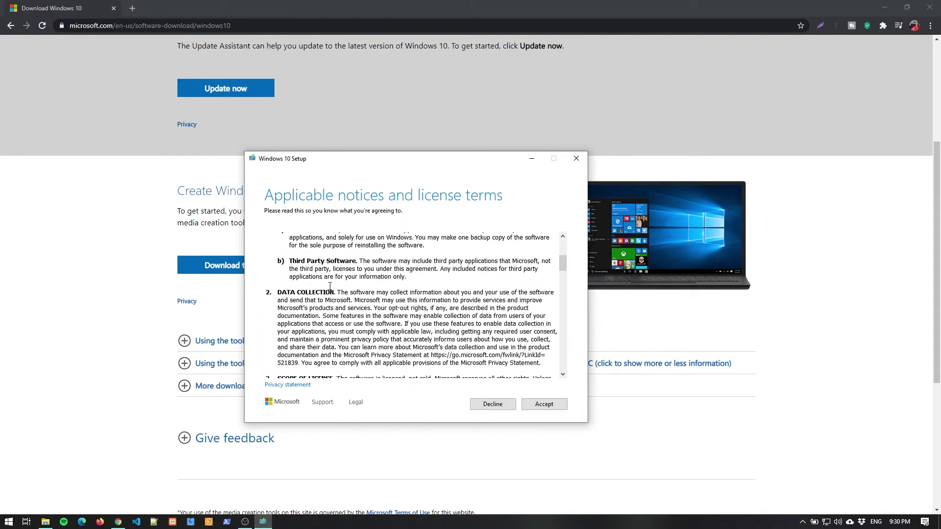
pyautogui.scroll(-15, 329, 286)
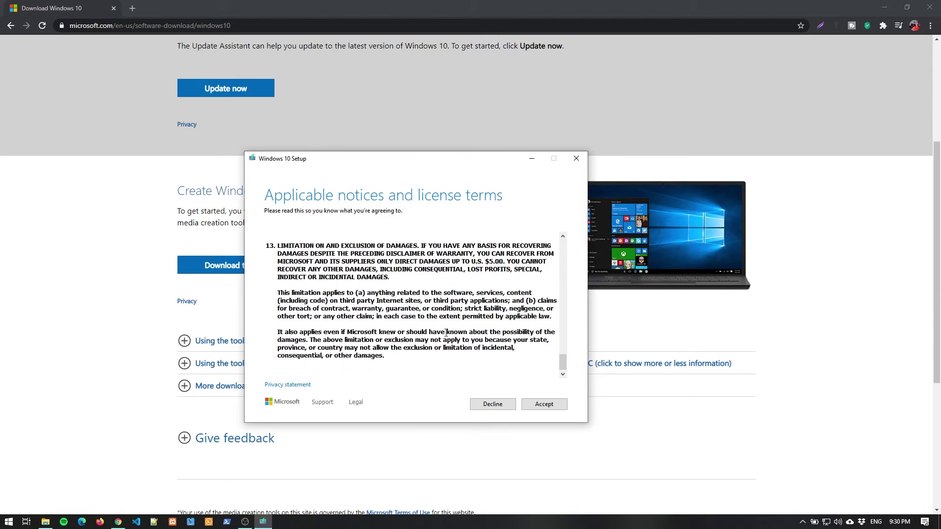
pyautogui.click(544, 404)
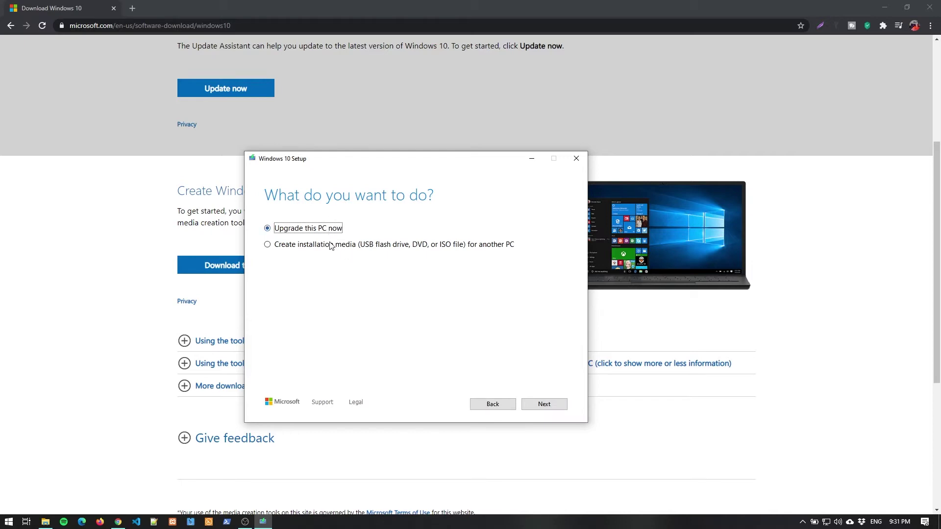
# Choose to create installation media (USB flash drive, DVD, or ISO file) for another PC and continue.
pyautogui.moveTo(357, 163); pyautogui.dragTo(358, 181)
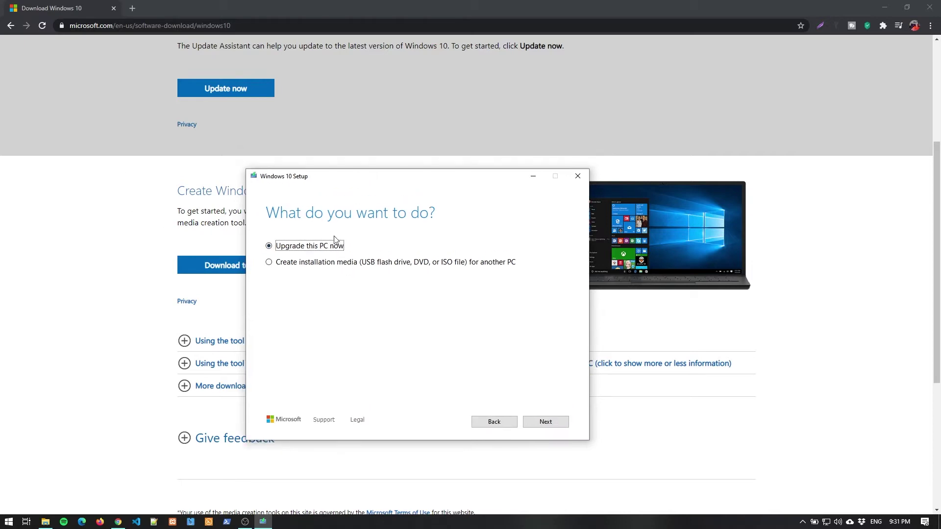
pyautogui.click(315, 266)
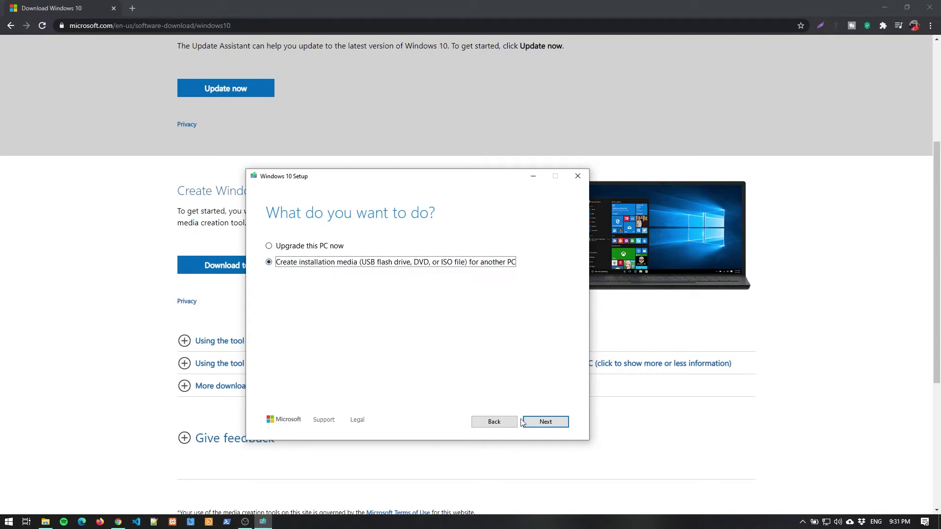
pyautogui.click(549, 423)
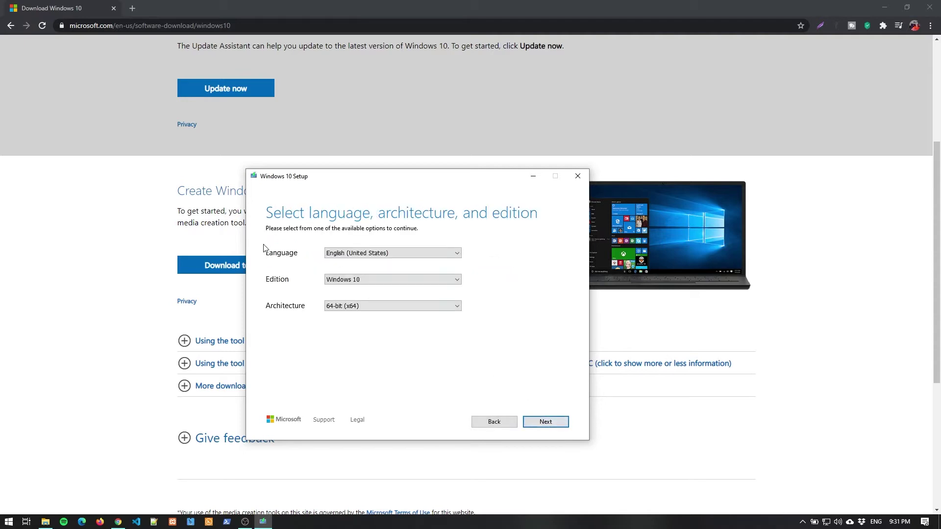
# Try Arabic as the installation media language, and set it back to English (United States).
pyautogui.click(379, 254)
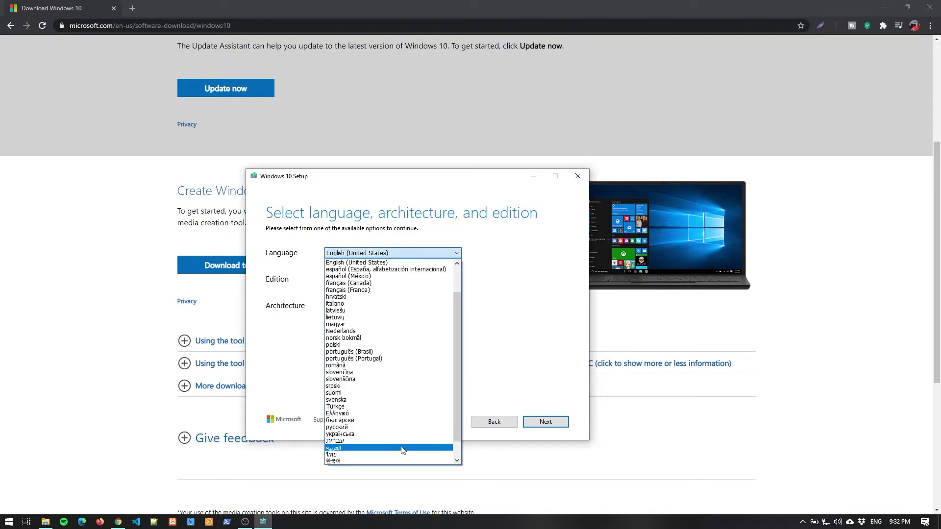
pyautogui.click(400, 448)
pyautogui.click(370, 254)
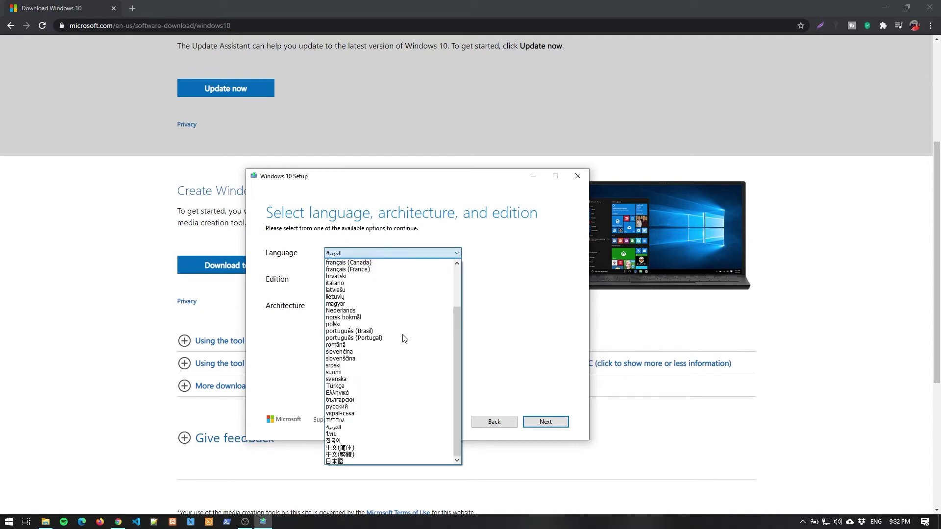
pyautogui.scroll(3, 391, 366)
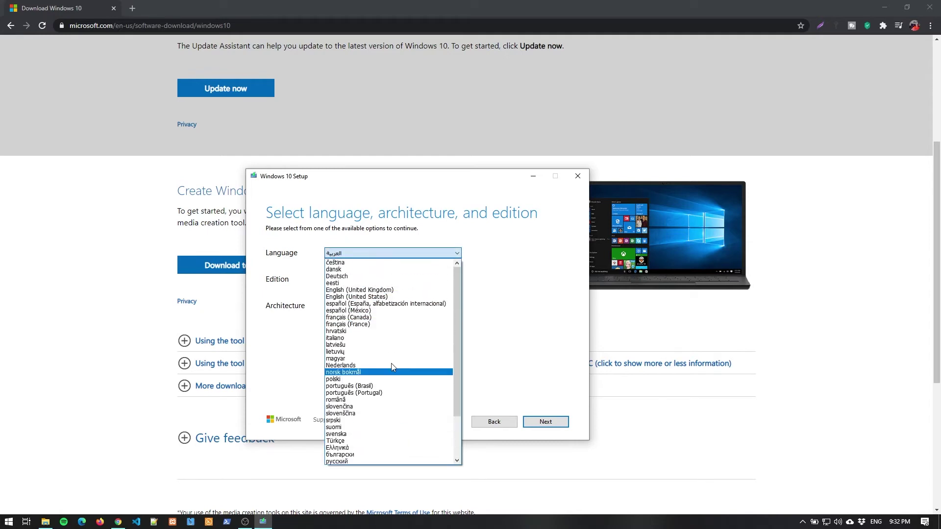
pyautogui.click(382, 297)
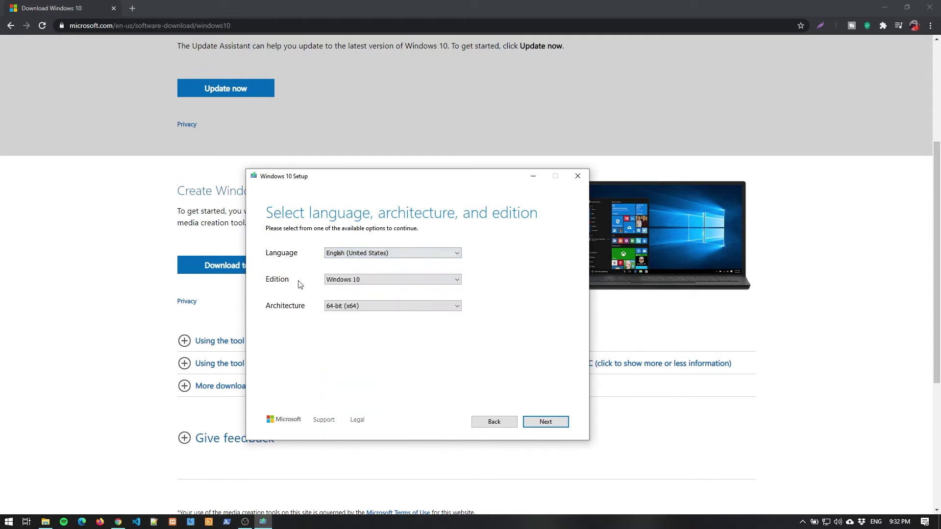
# Keep Windows 10 as the edition, choose the 64-bit (x64) architecture, and continue to the media choice.
pyautogui.click(359, 278)
pyautogui.click(360, 279)
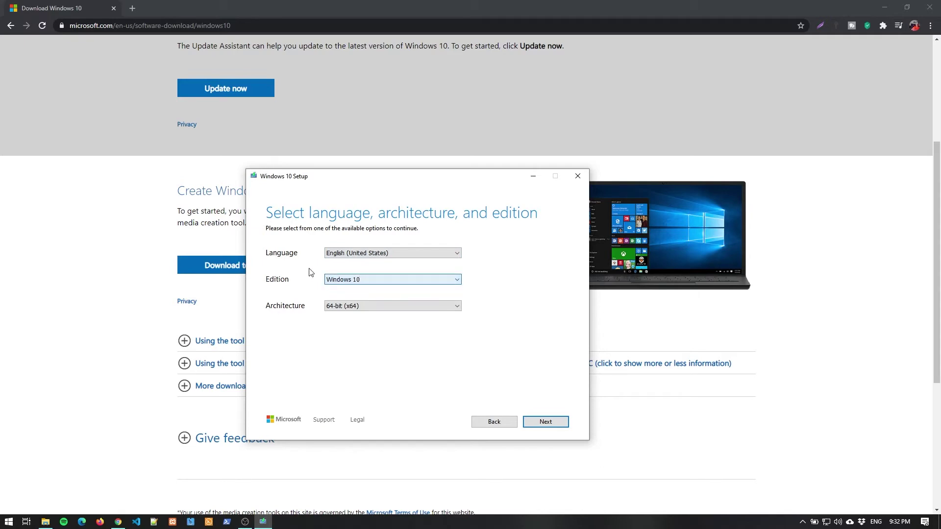
pyautogui.click(337, 307)
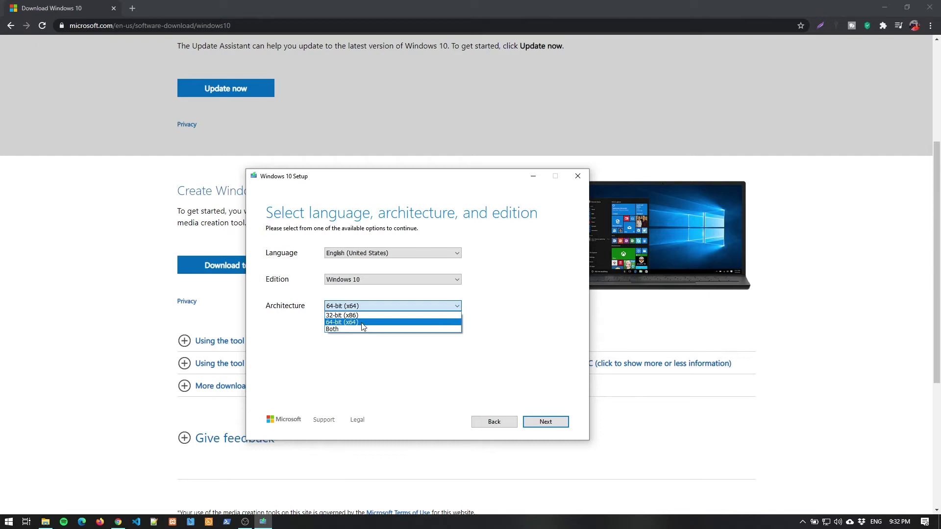
pyautogui.click(363, 322)
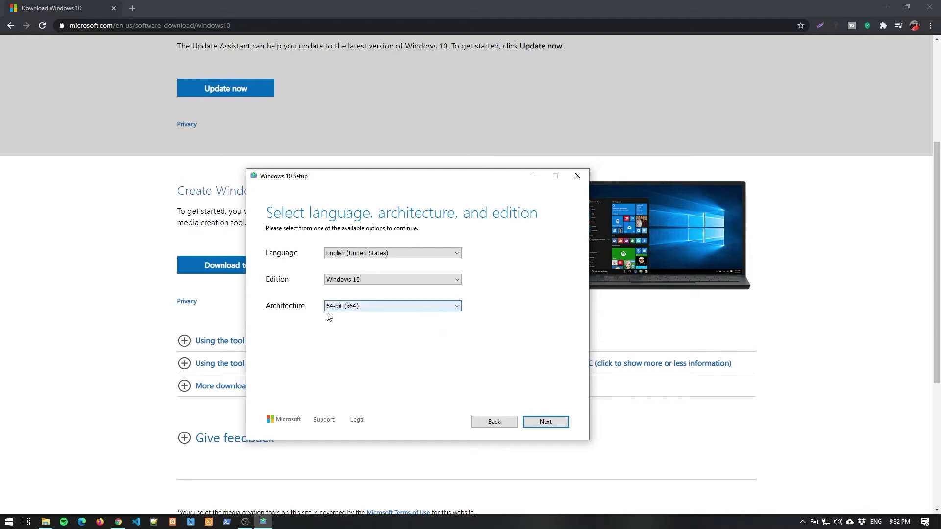
pyautogui.click(546, 422)
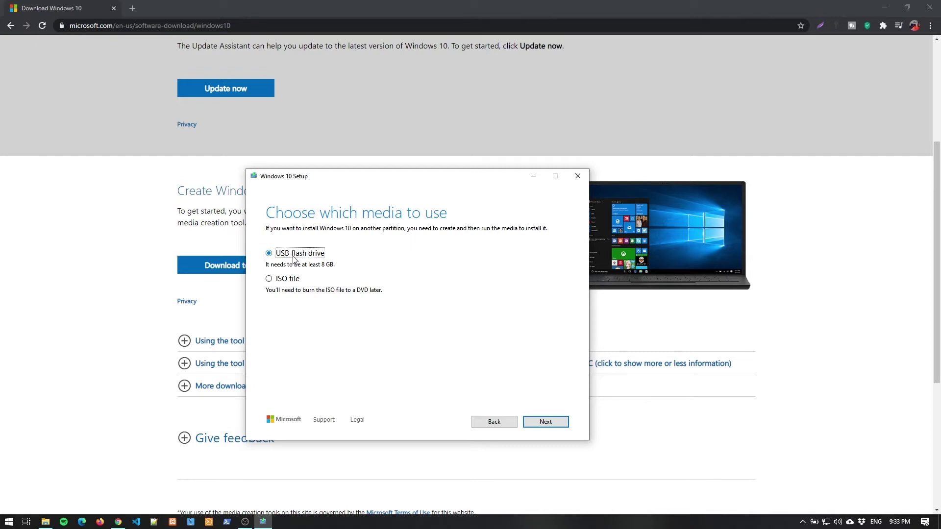
# Create the installation media on the USB flash drive G: (ESD-USB) and finish the setup tool.
pyautogui.click(546, 421)
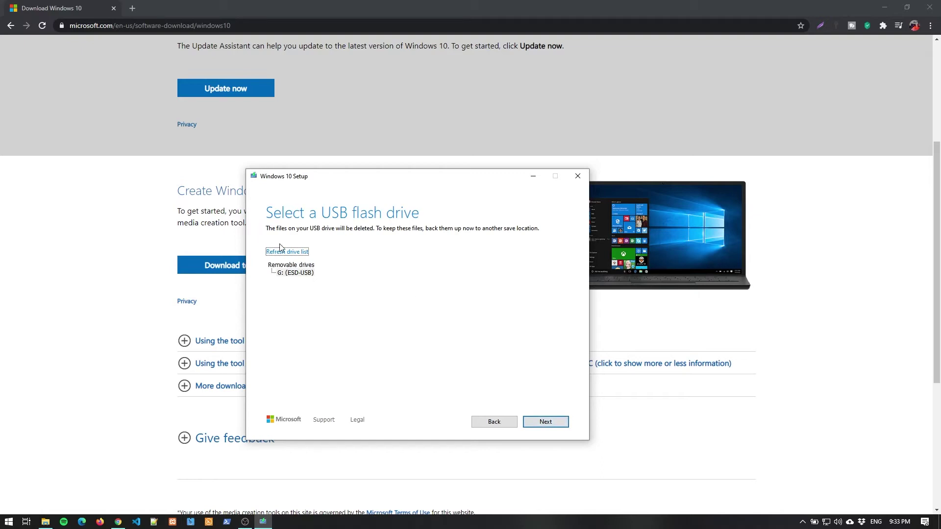
pyautogui.click(296, 273)
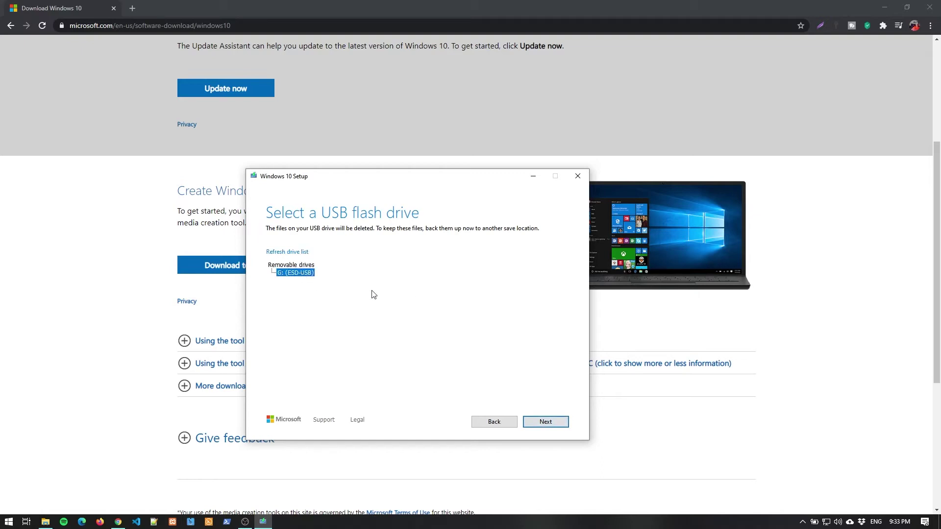
pyautogui.click(545, 423)
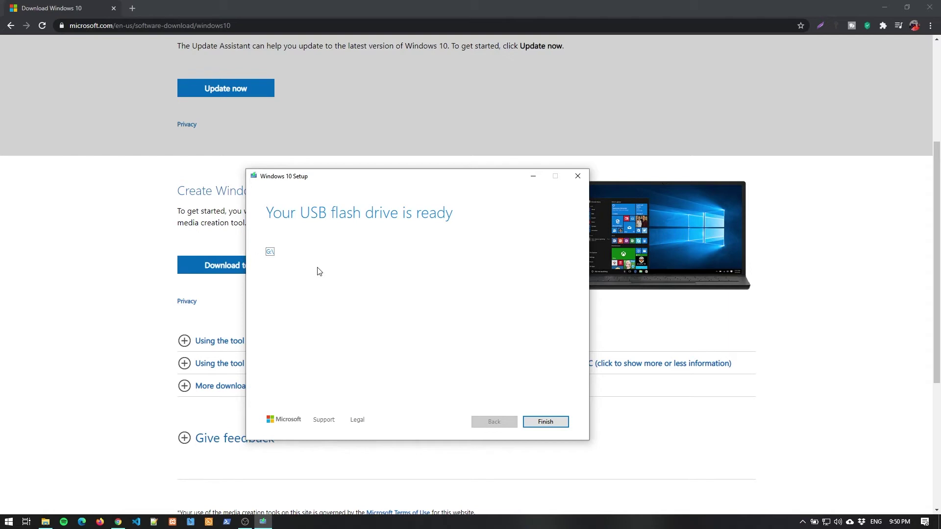
pyautogui.click(554, 422)
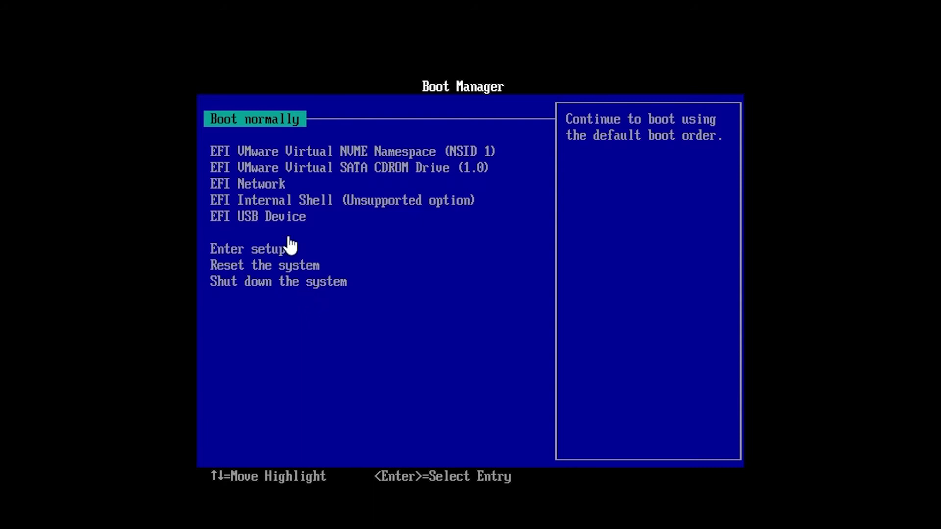
# Boot the machine from the EFI USB Device entry in the Boot Manager.
pyautogui.press('Down')
pyautogui.press('Down')
pyautogui.press('Down')
pyautogui.press('Down')
pyautogui.press('Down')
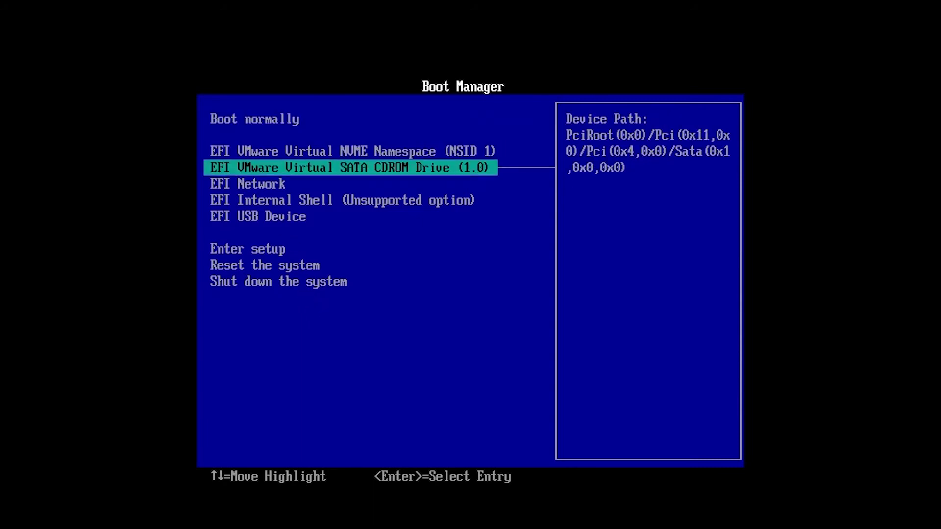
pyautogui.press('Return')
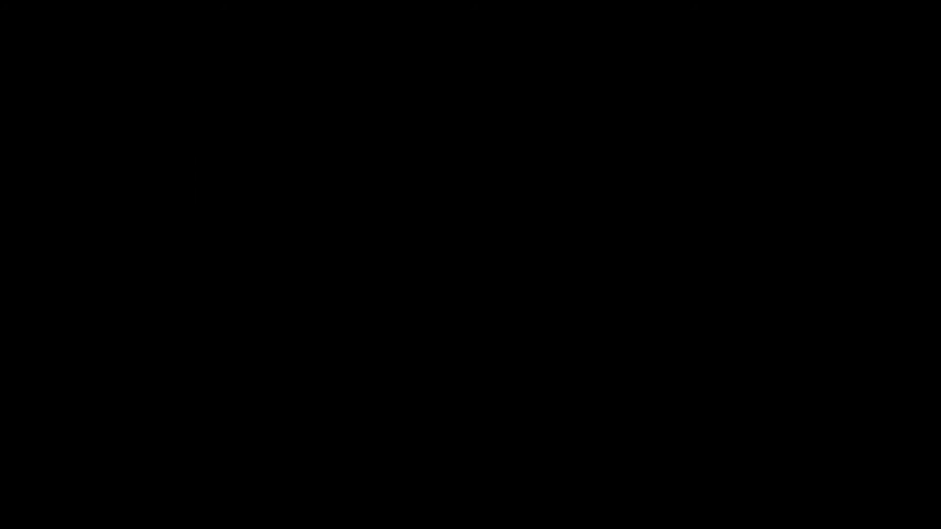
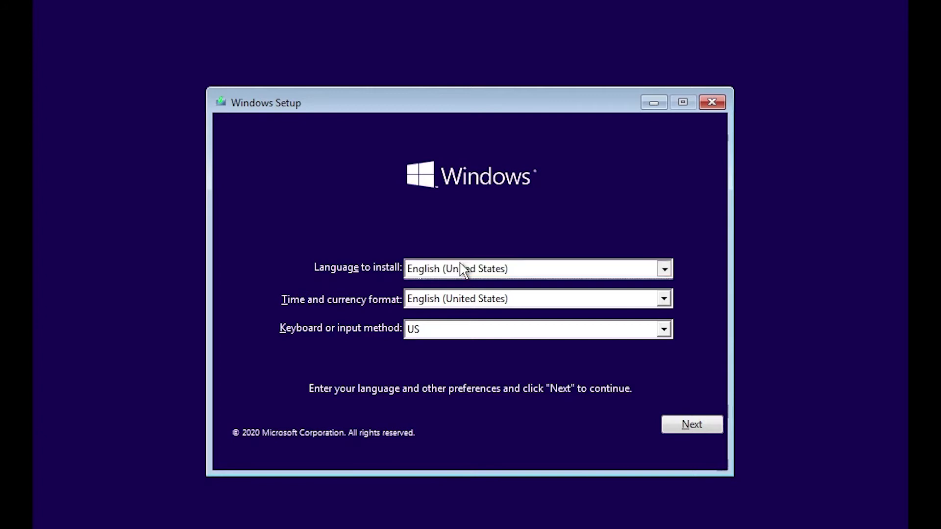
# Keep English (United States) as language and time and currency format with the US keyboard, and continue.
pyautogui.click(459, 263)
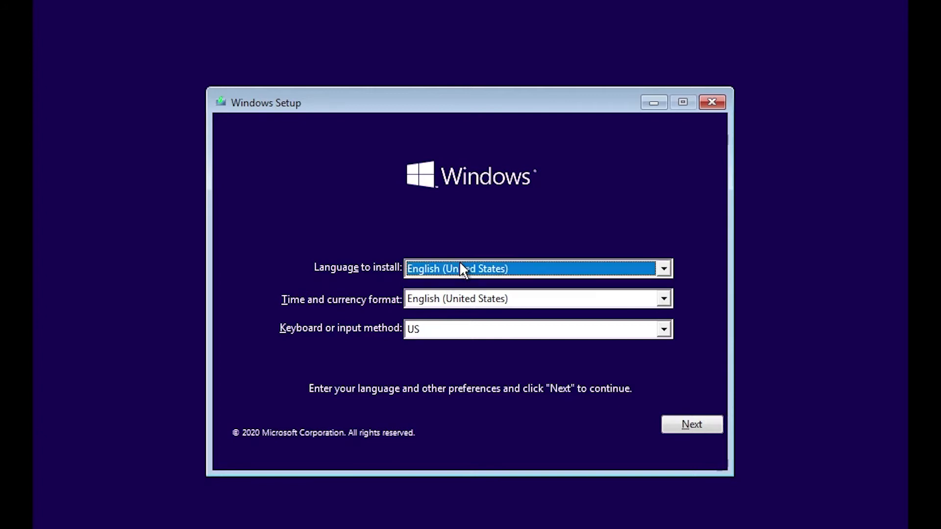
pyautogui.click(489, 301)
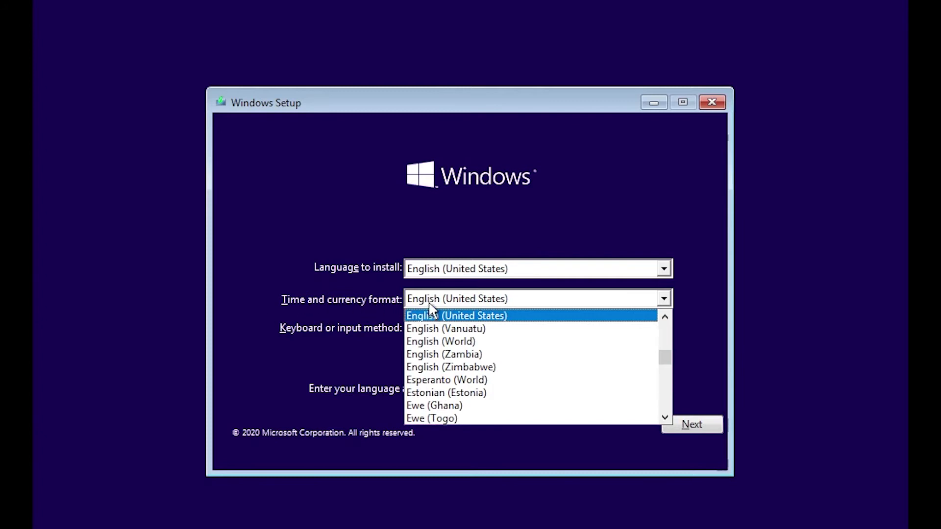
pyautogui.click(449, 297)
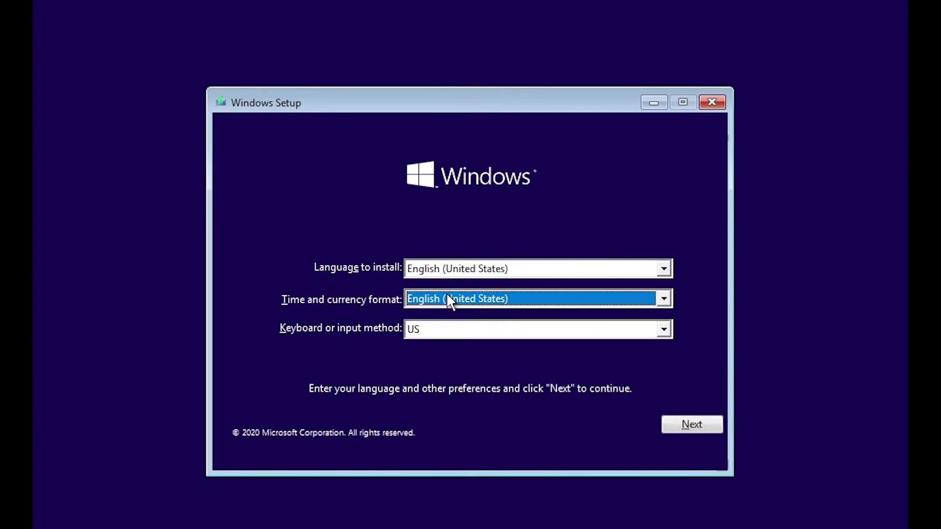
pyautogui.click(441, 328)
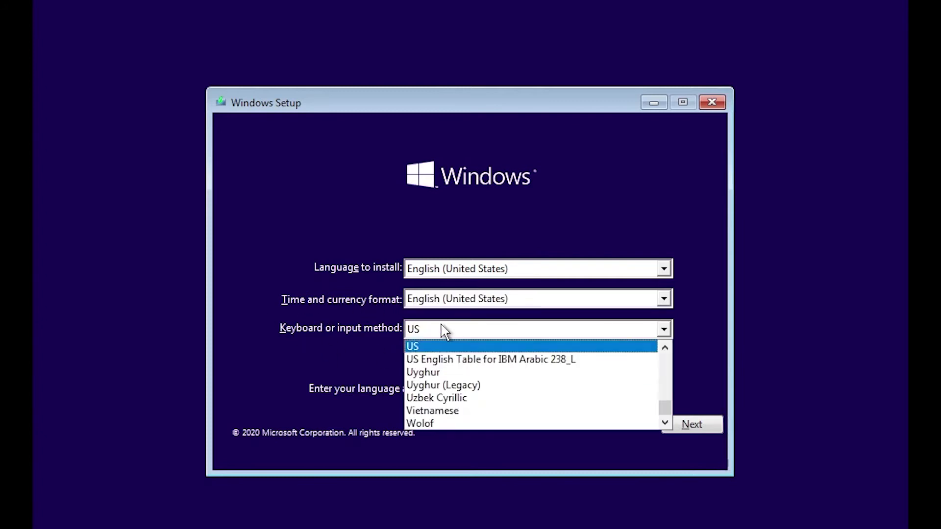
pyautogui.click(444, 330)
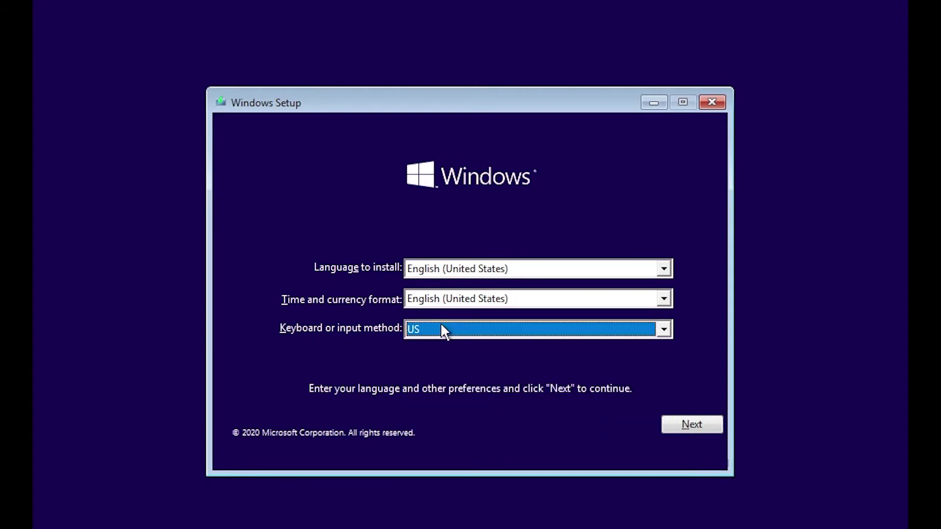
pyautogui.click(705, 432)
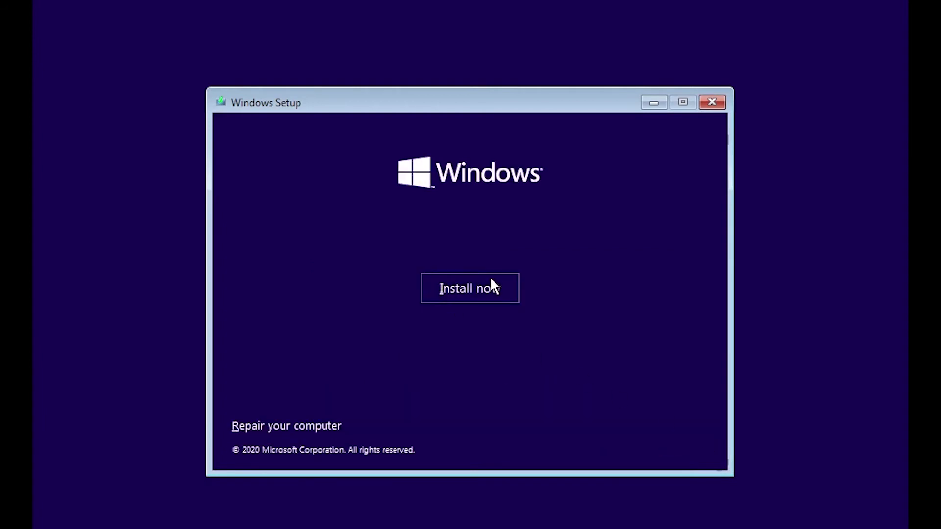
# Start the installation without a product key and continue with Windows 10 Home (x64) as the operating system.
pyautogui.click(493, 294)
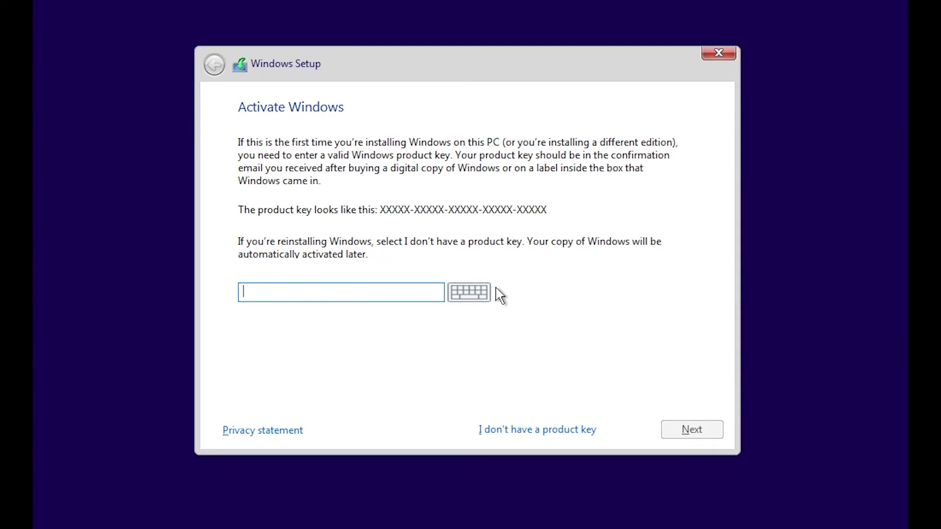
pyautogui.click(568, 431)
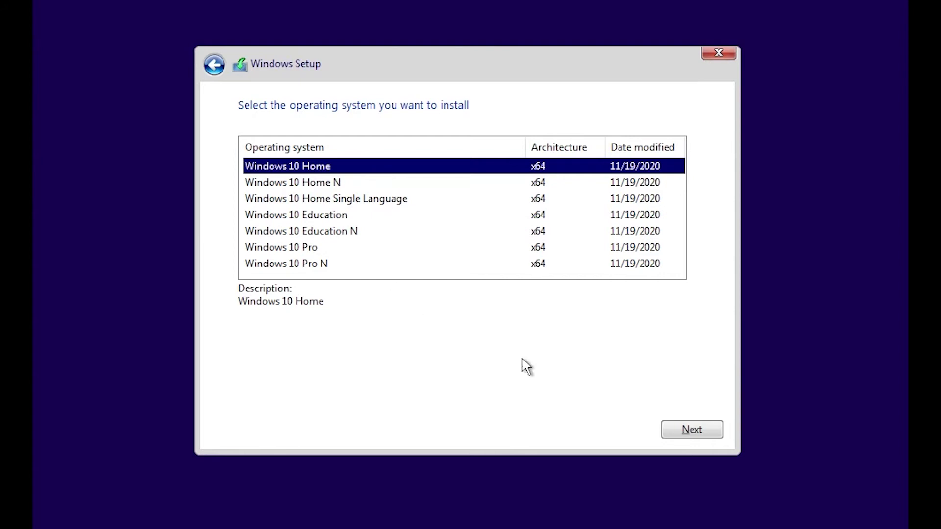
pyautogui.click(714, 430)
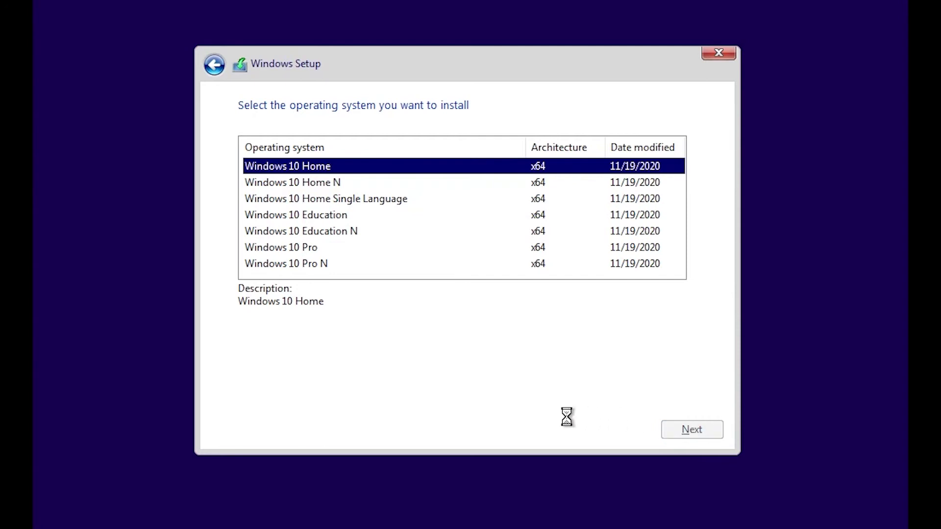
# Accept the license terms and choose the Custom: Install Windows only (advanced) installation type.
pyautogui.scroll(-2, 407, 267)
pyautogui.scroll(-15, 412, 269)
pyautogui.scroll(-10, 343, 394)
pyautogui.click(342, 390)
pyautogui.click(696, 428)
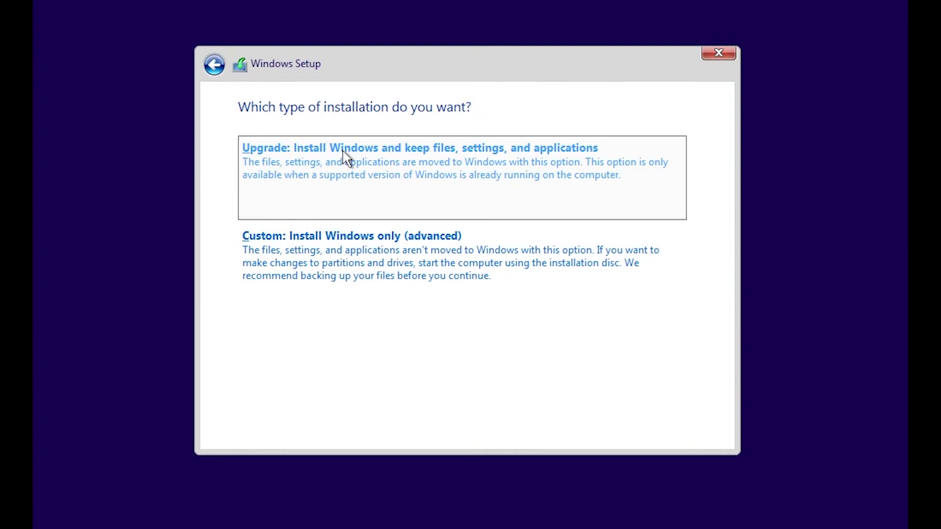
pyautogui.click(415, 276)
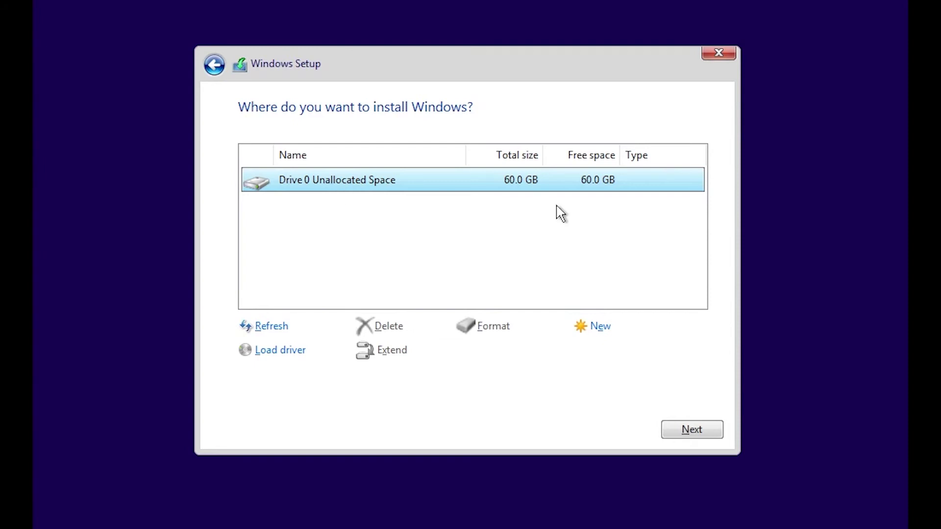
# Create a new 61440 MB partition from Drive 0's unallocated space, allowing additional partitions for system files.
pyautogui.click(607, 327)
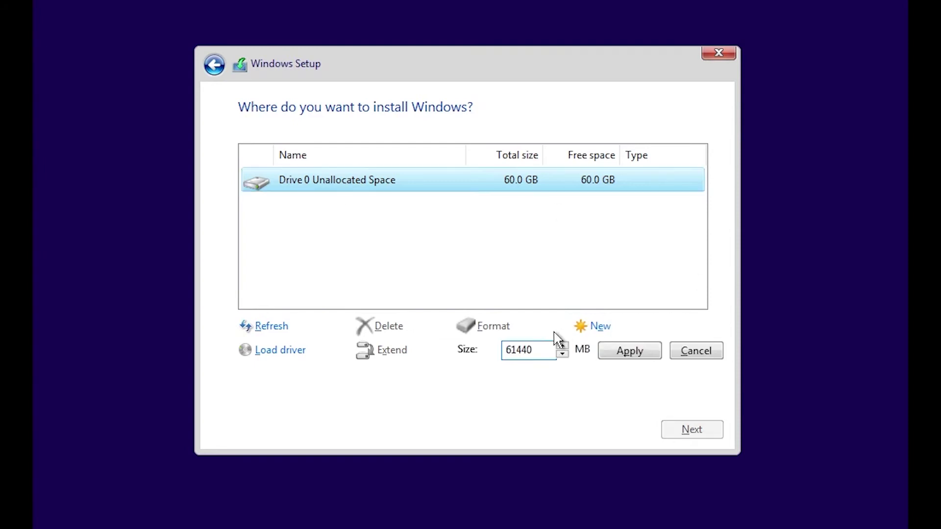
pyautogui.doubleClick(521, 357)
pyautogui.click(629, 351)
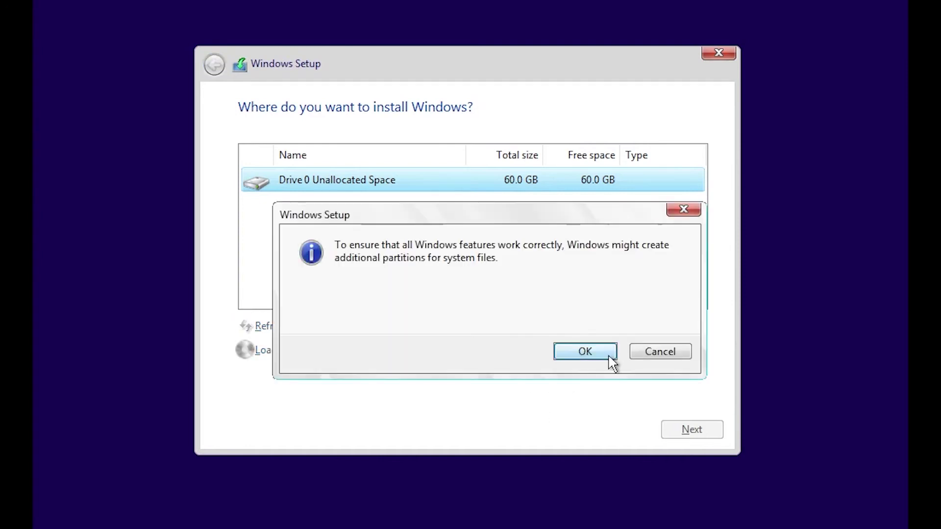
pyautogui.click(590, 351)
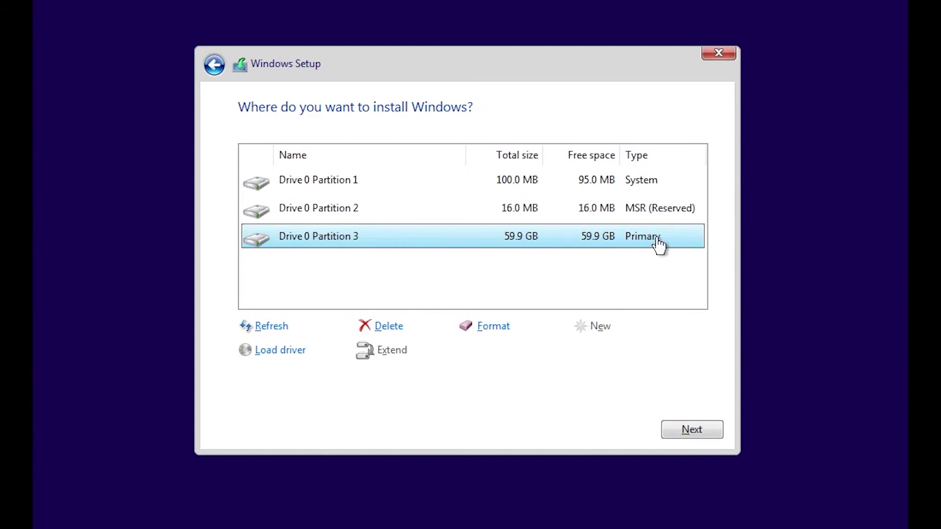
# Install Windows on the primary Drive 0 Partition 3 and restart immediately once the setup requires it.
pyautogui.click(683, 434)
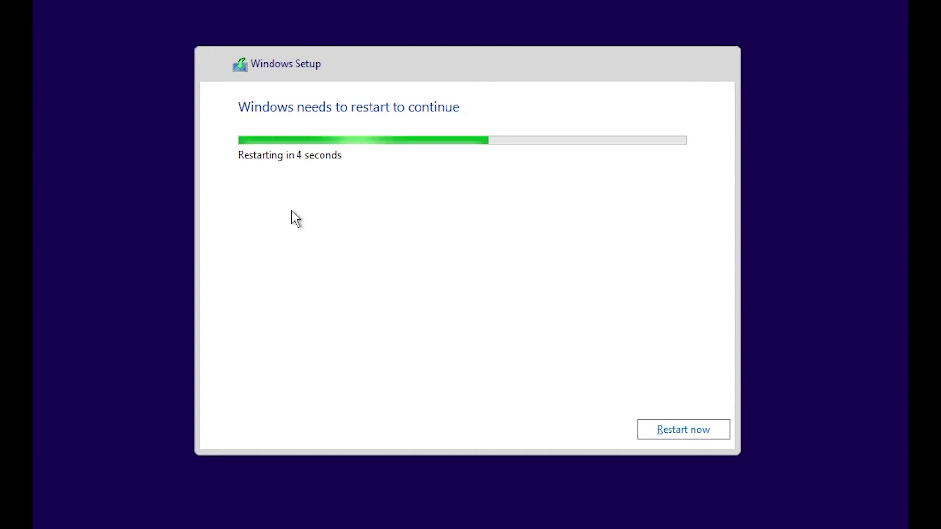
pyautogui.click(681, 422)
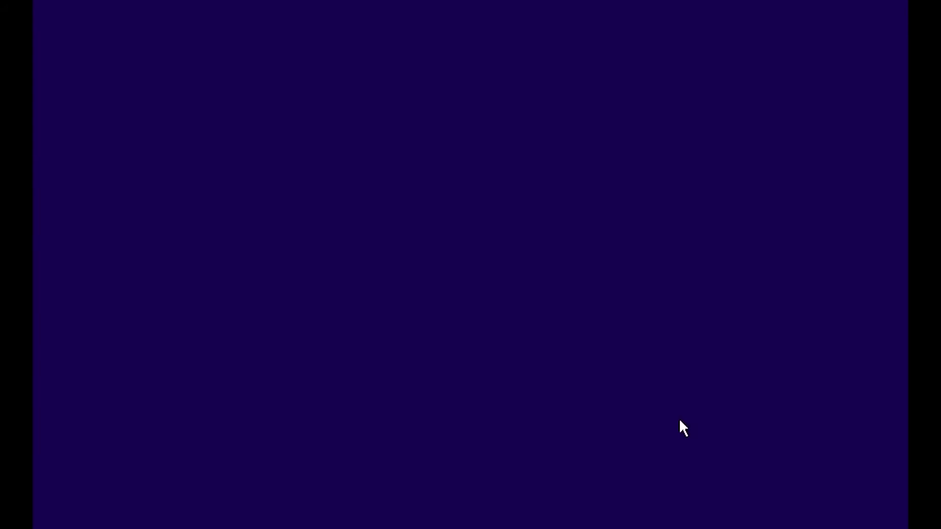